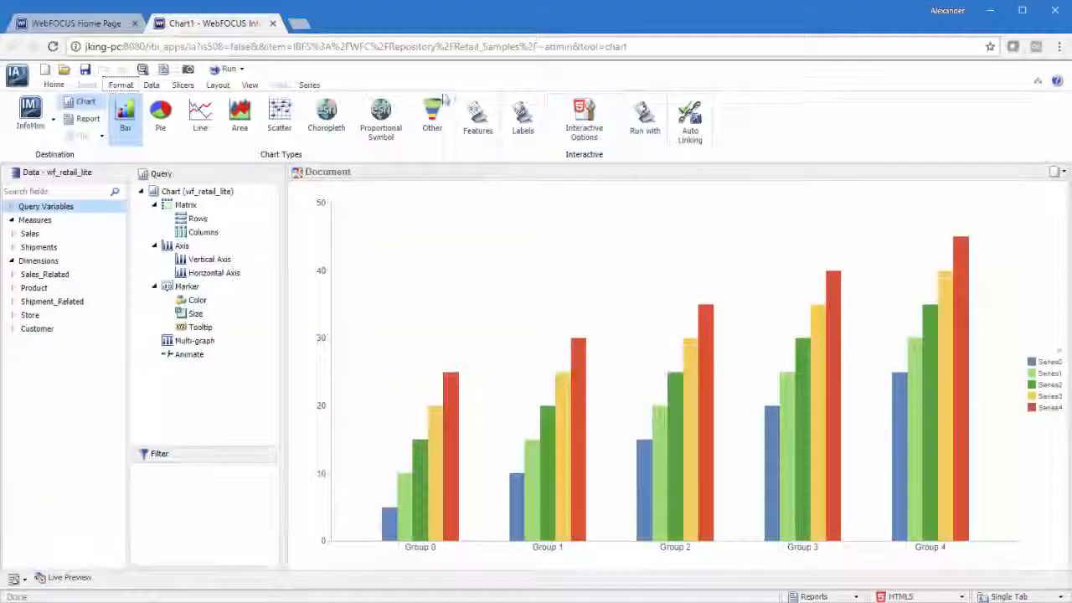
# - Change the chart type to the Arc Chart HTML5 extension
pyautogui.click(432, 116)
pyautogui.click(397, 462)
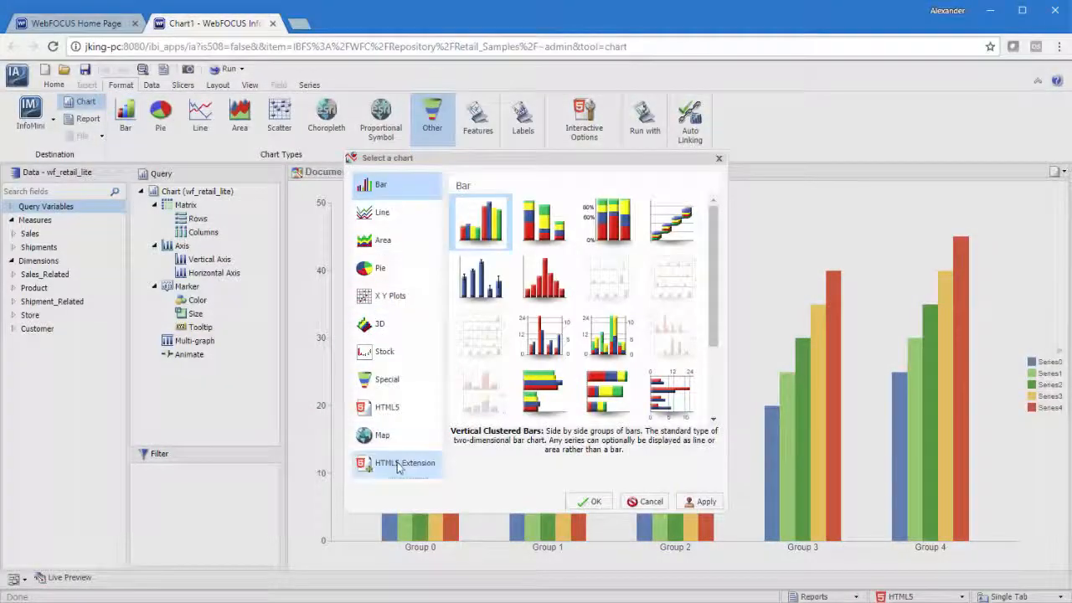
pyautogui.click(481, 222)
pyautogui.click(589, 501)
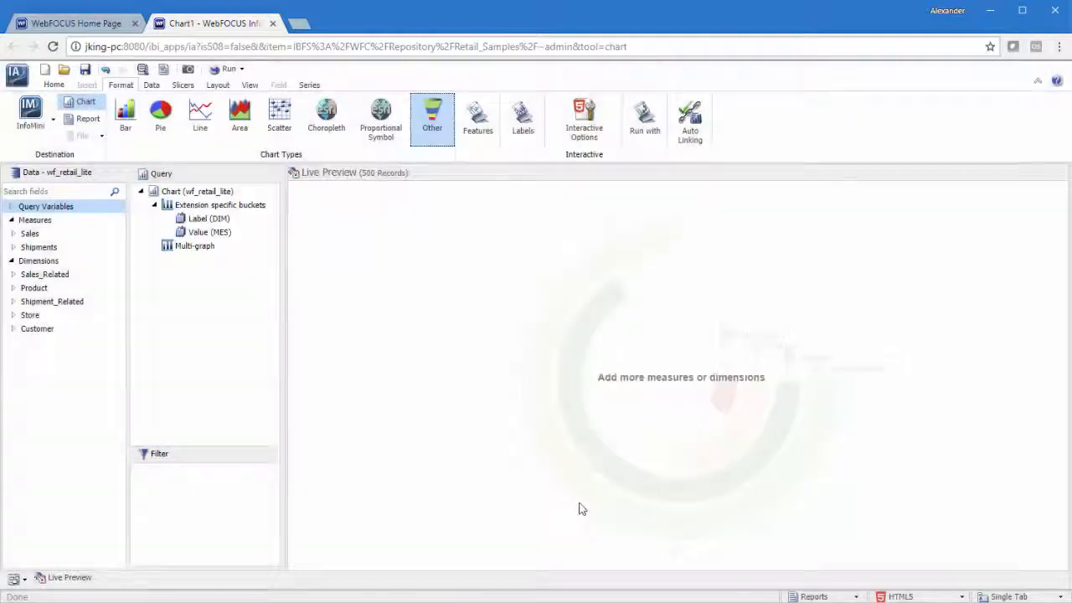
# - Add Product,Category as the arc chart's label and a measure from Sales as its value
pyautogui.click(13, 287)
pyautogui.doubleClick(46, 302)
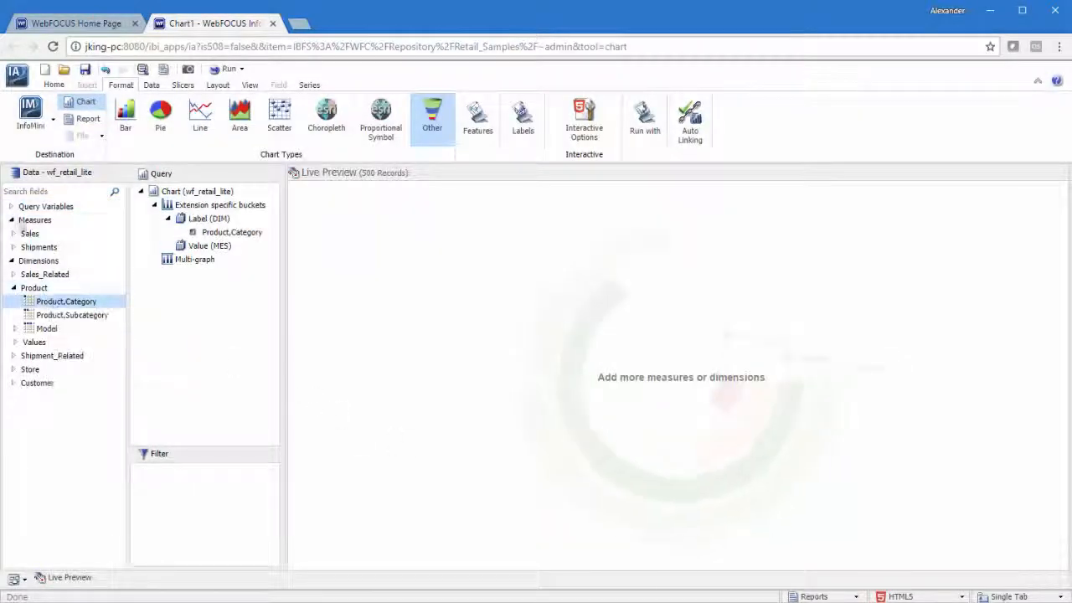
pyautogui.click(13, 233)
pyautogui.doubleClick(64, 387)
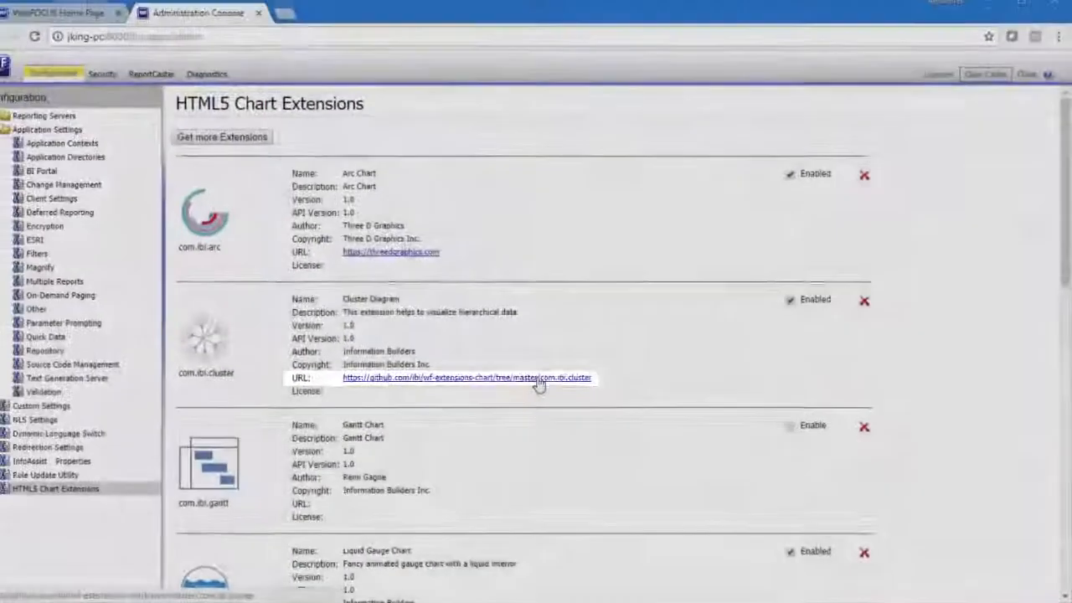
# - Open the Cluster Diagram extension's GitHub page and look through its README
pyautogui.click(475, 352)
pyautogui.scroll(-10, 1007, 354)
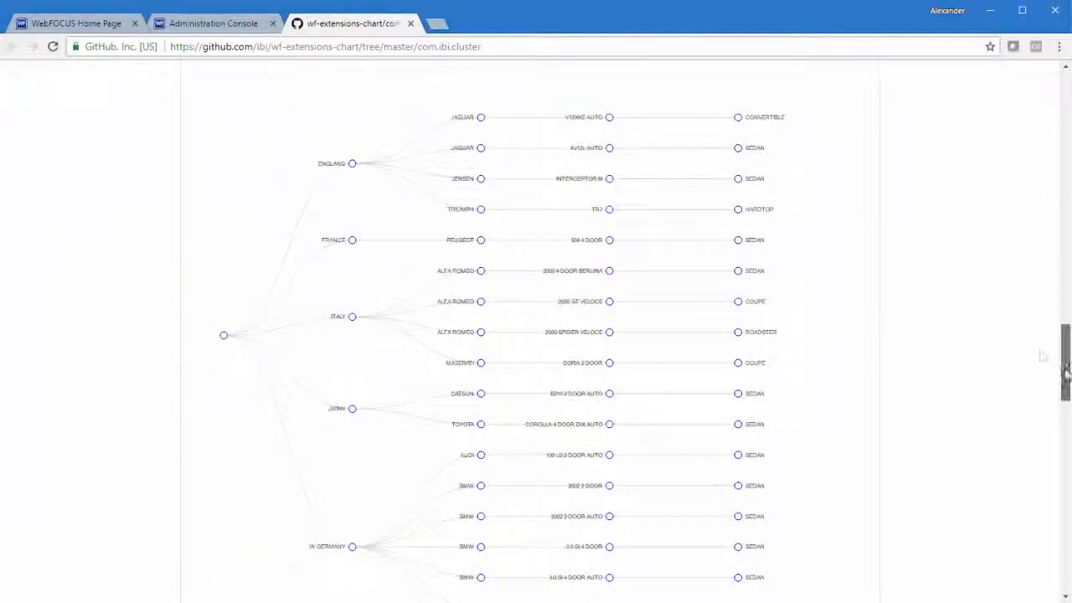
pyautogui.scroll(10, 1046, 354)
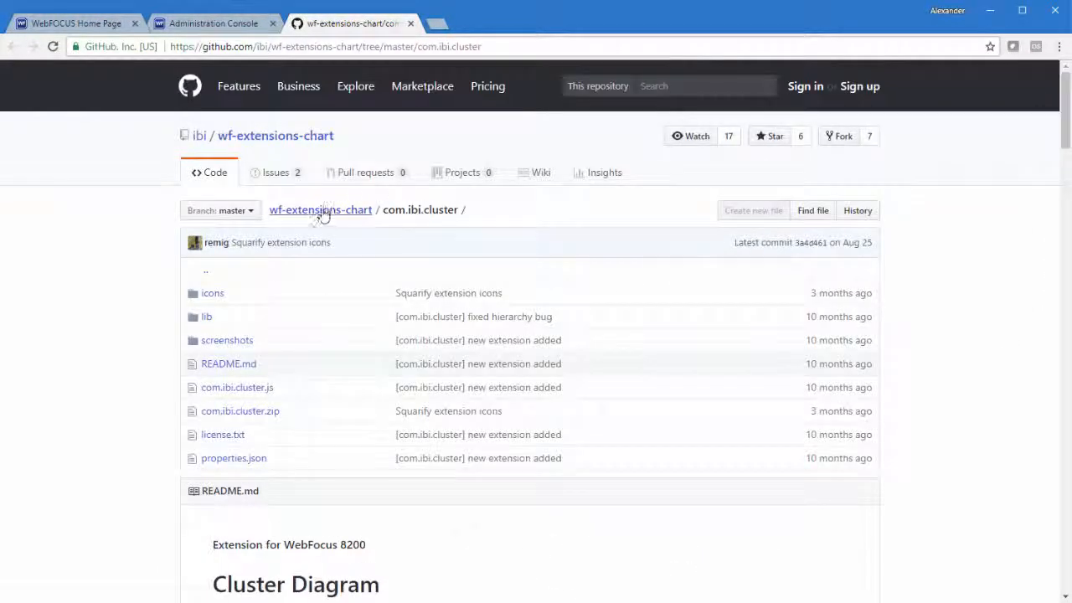
# - Open the root of the wf-extensions-chart repository and browse its extension folders
pyautogui.click(324, 216)
pyautogui.scroll(-2, 119, 315)
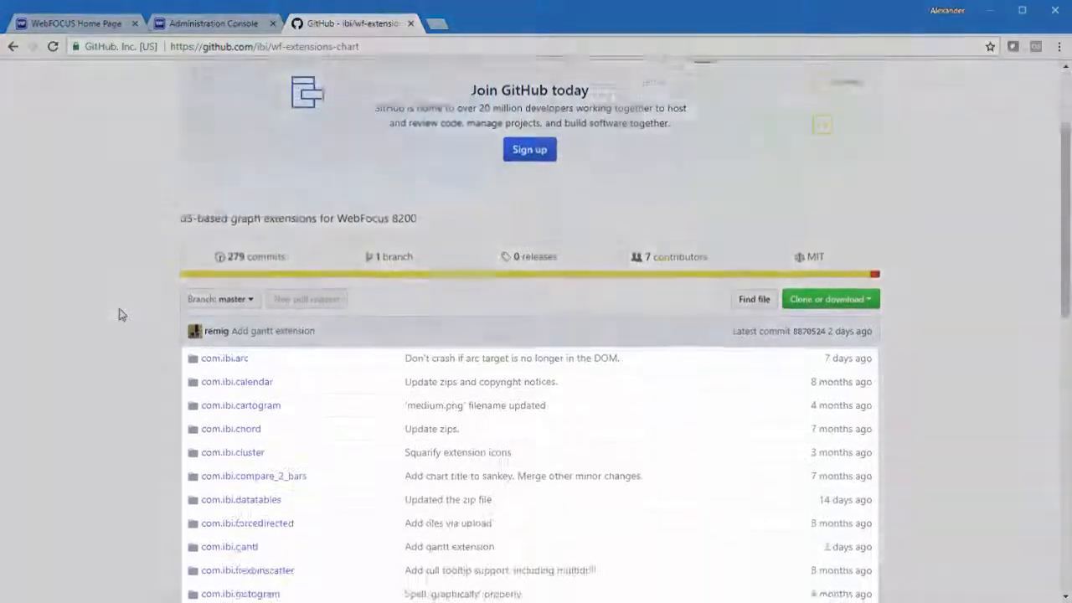
pyautogui.scroll(-10, 119, 314)
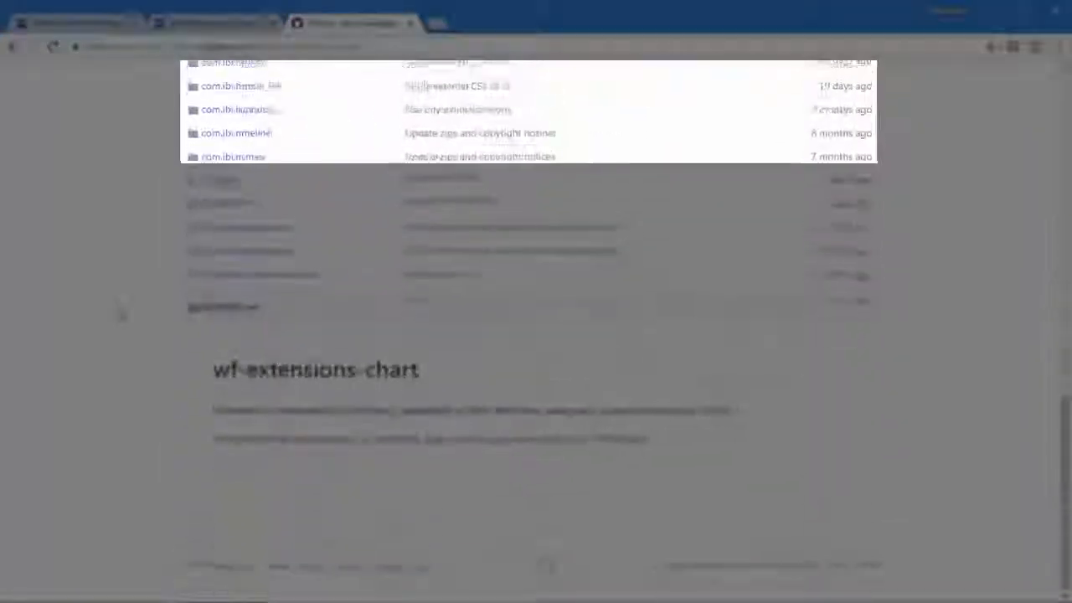
pyautogui.click(259, 440)
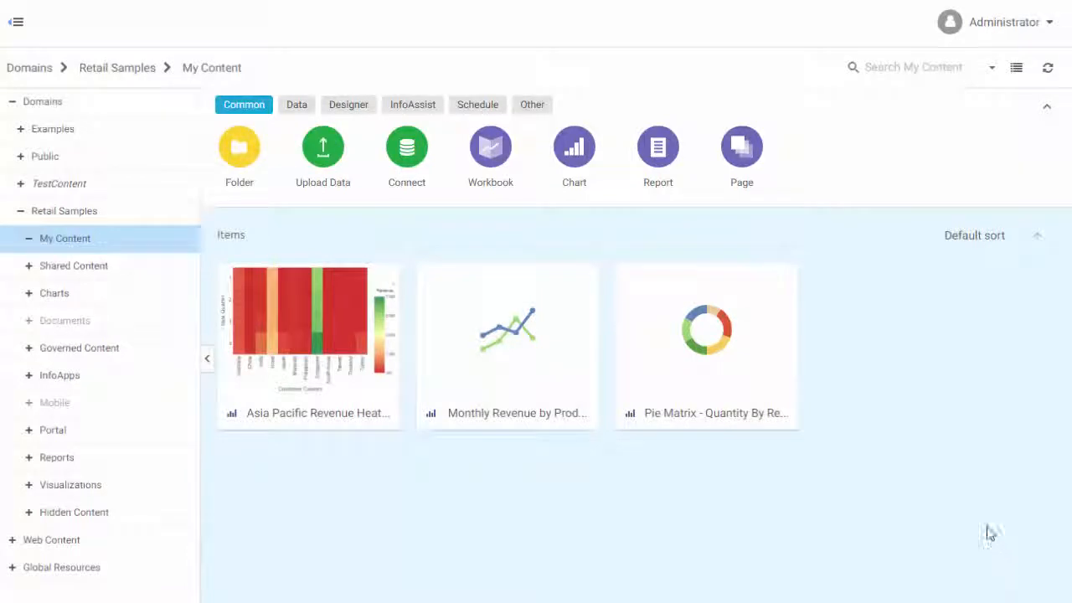
# - Open the HTML5 Chart Extensions settings in the Administration Console and enable the Cluster Diagram extension
pyautogui.click(998, 31)
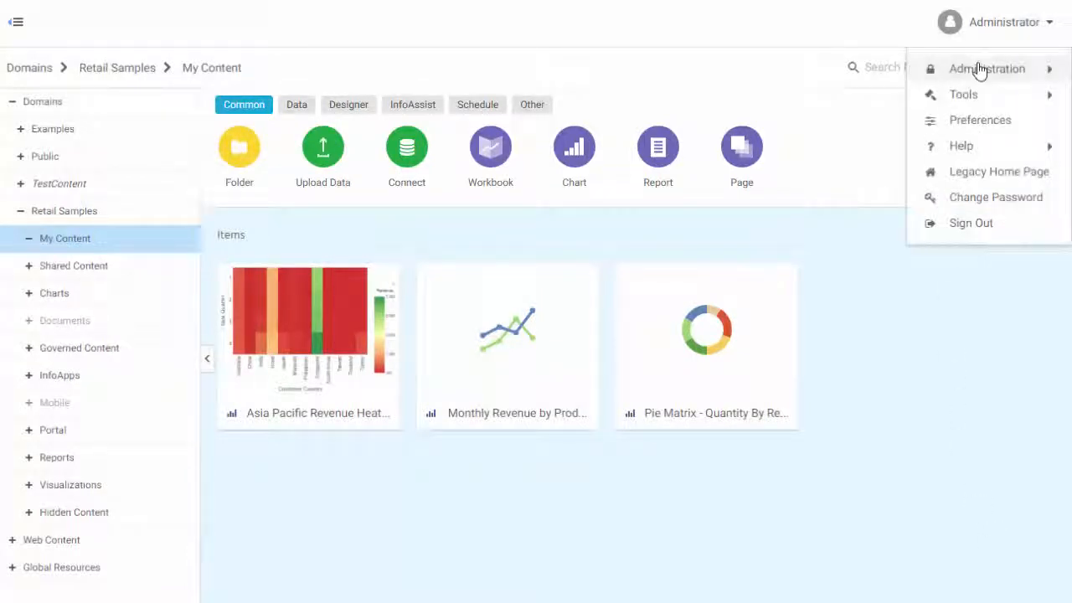
pyautogui.moveTo(975, 72)
pyautogui.click(855, 110)
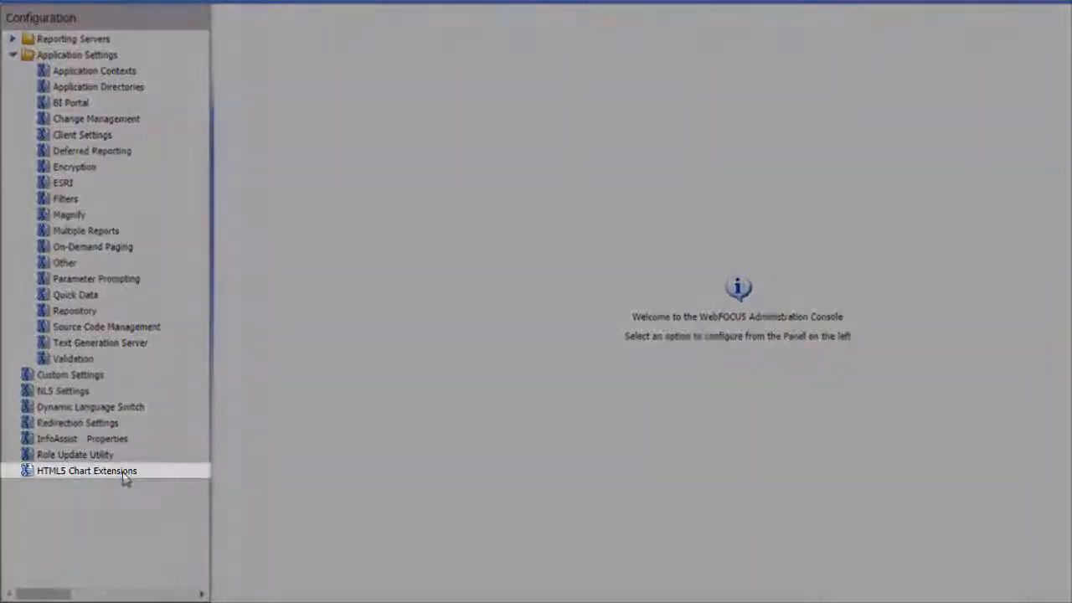
pyautogui.click(123, 473)
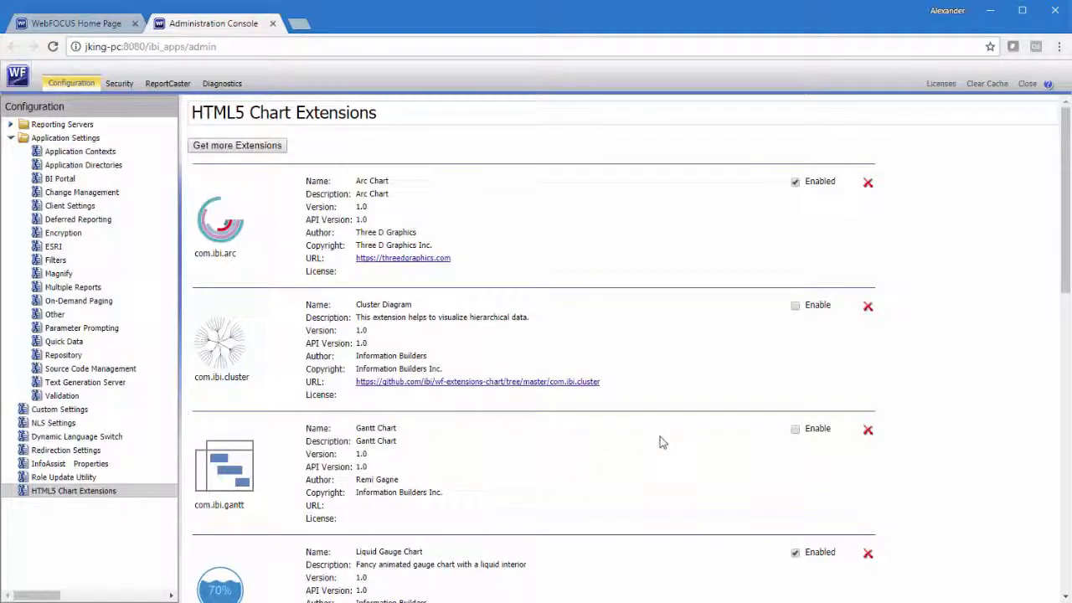
pyautogui.click(795, 306)
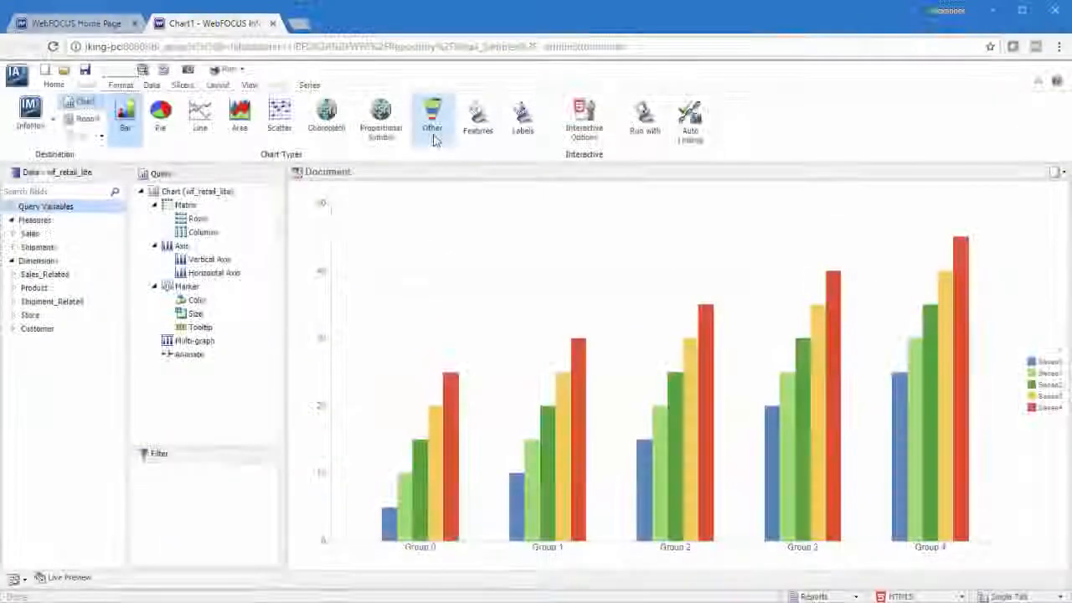
# - Set the new InfoAssist chart's type to the Cluster Diagram HTML5 extension
pyautogui.click(433, 125)
pyautogui.click(387, 463)
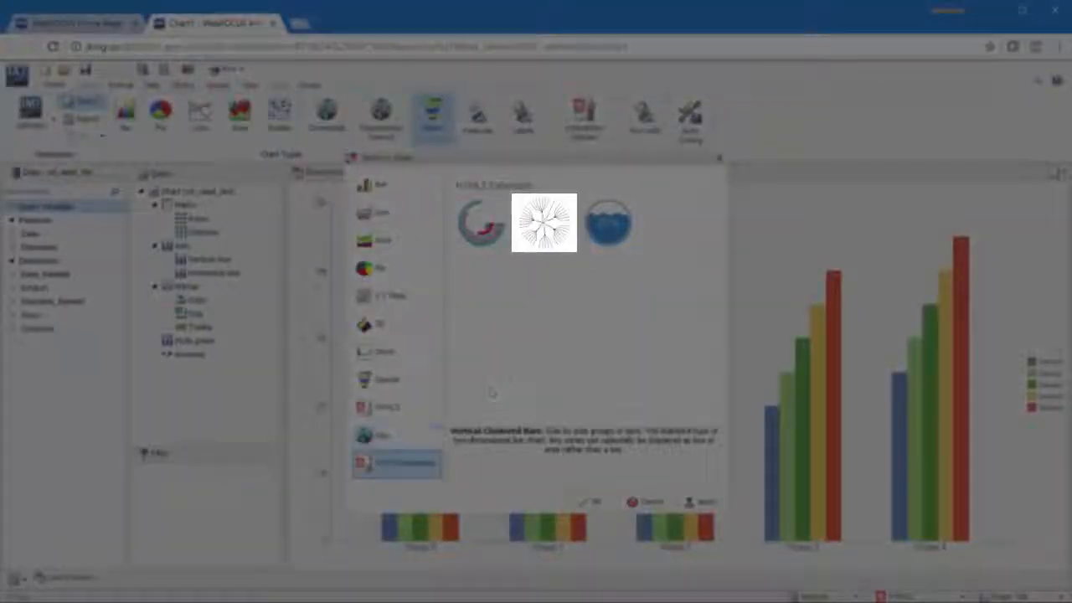
pyautogui.click(542, 222)
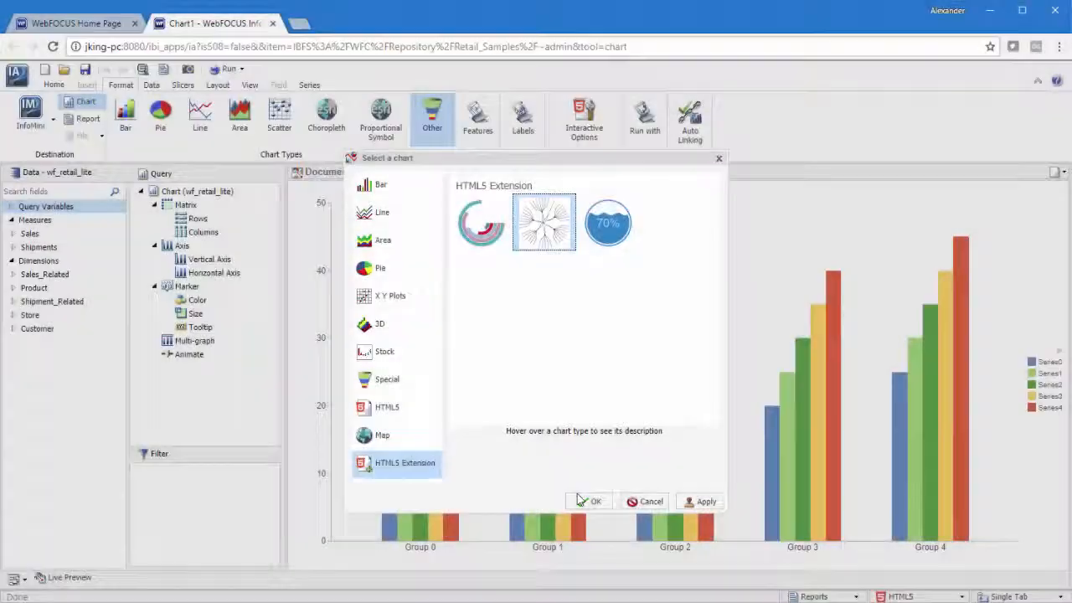
pyautogui.click(587, 501)
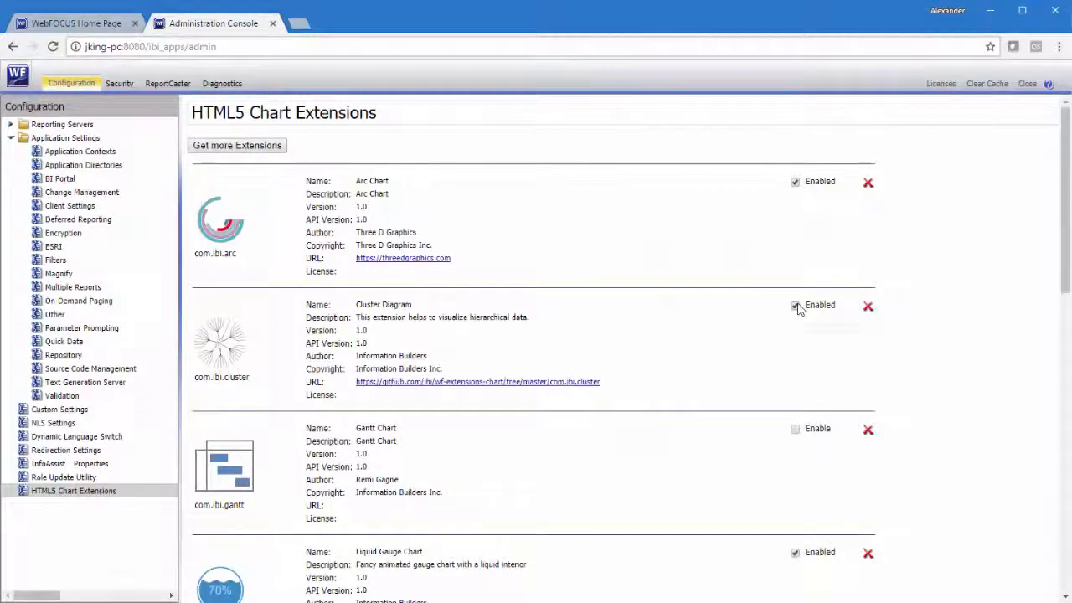
# - Disable the Cluster Diagram extension and install the Calendar Heat Map Chart extension from the GitHub list
pyautogui.click(795, 306)
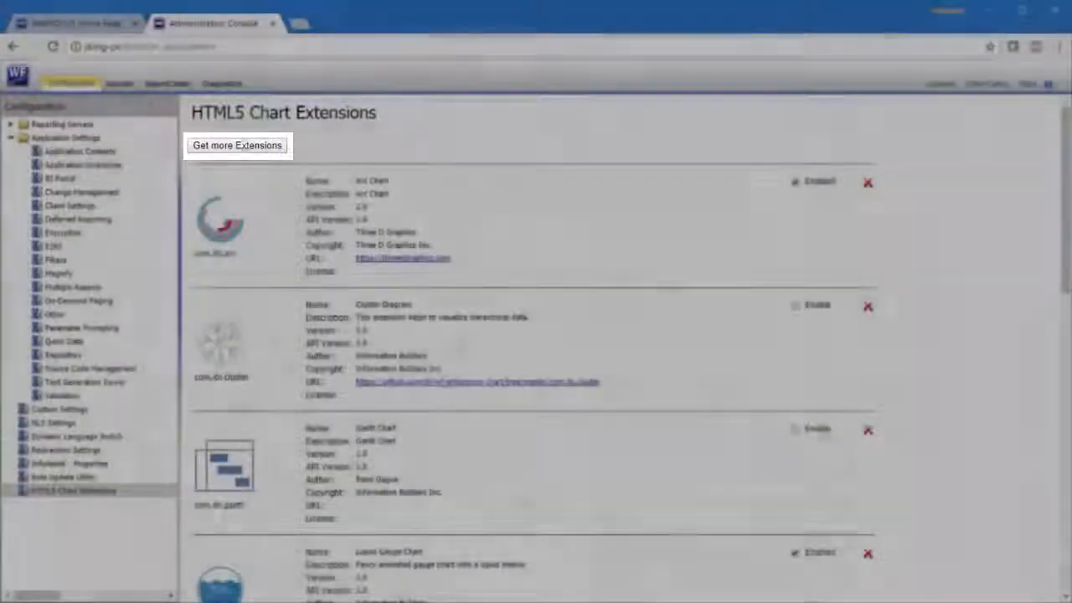
pyautogui.click(234, 145)
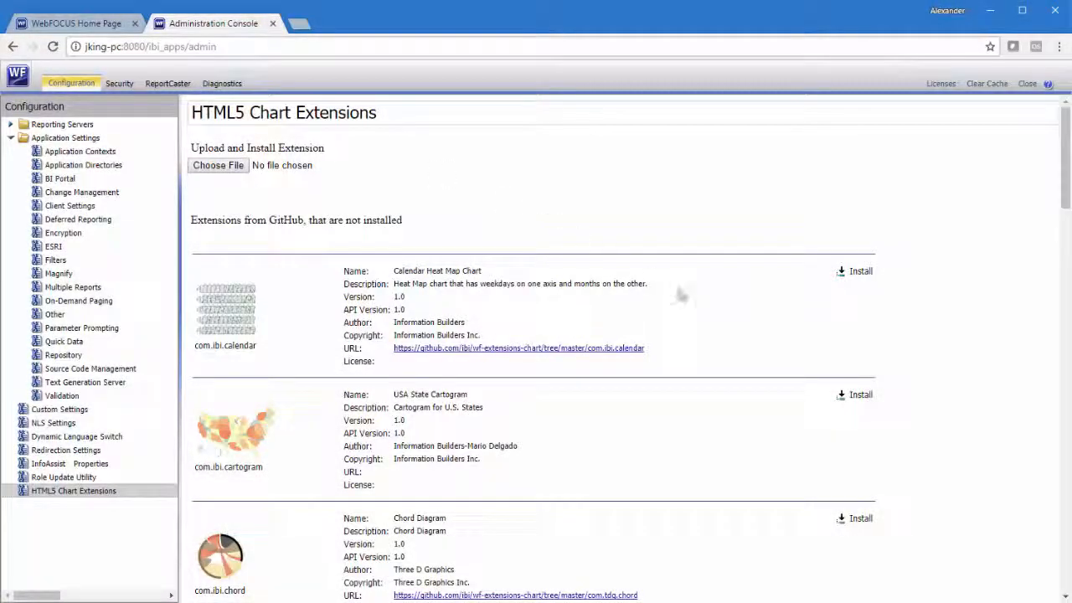
pyautogui.click(856, 274)
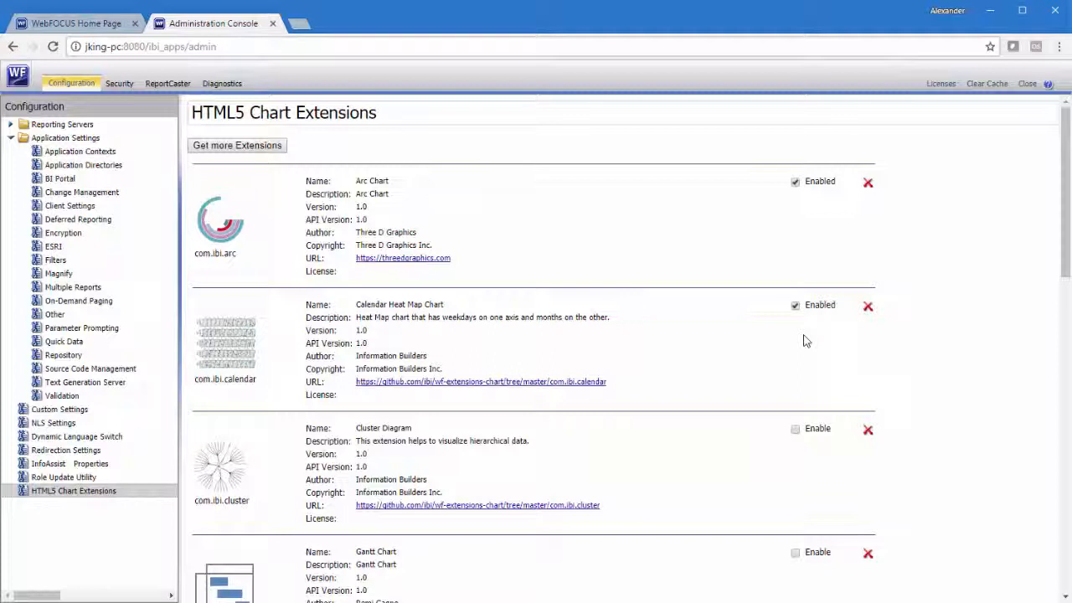
# - Permanently delete the Calendar Heat Map Chart extension
pyautogui.click(868, 307)
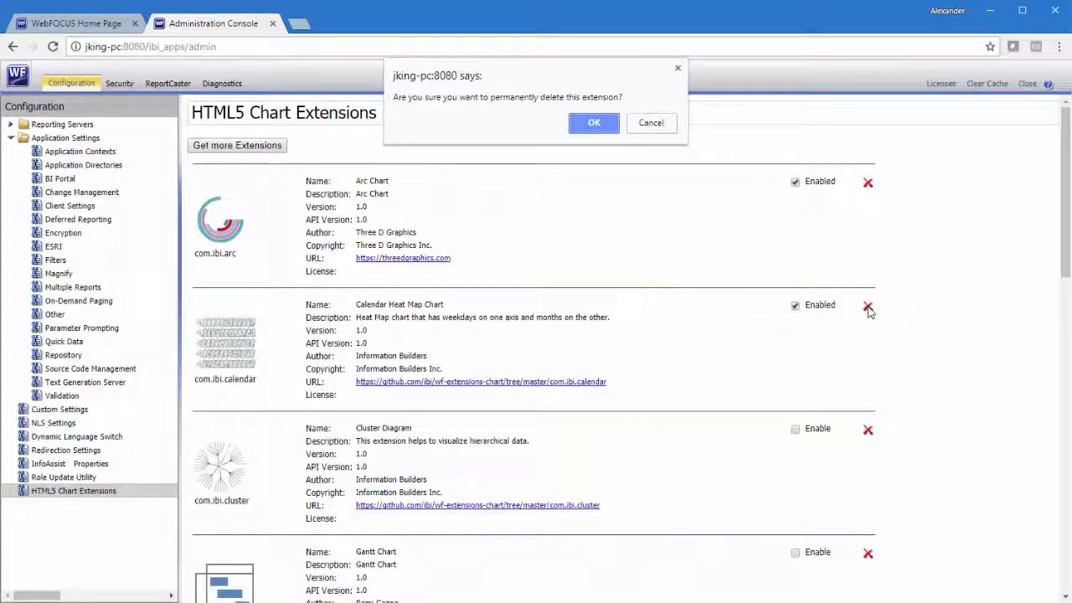
pyautogui.click(601, 126)
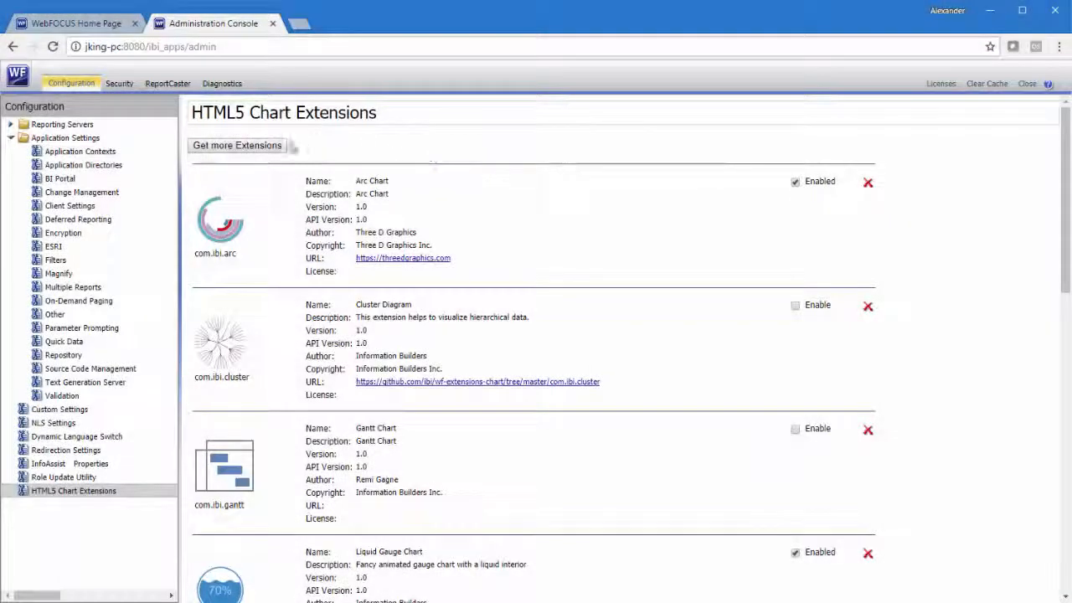
# - Upload and install the extension file com.ibi.marker.zip from C:\ibi\WebFOCUS82\config\web_resource\extensions
pyautogui.click(238, 146)
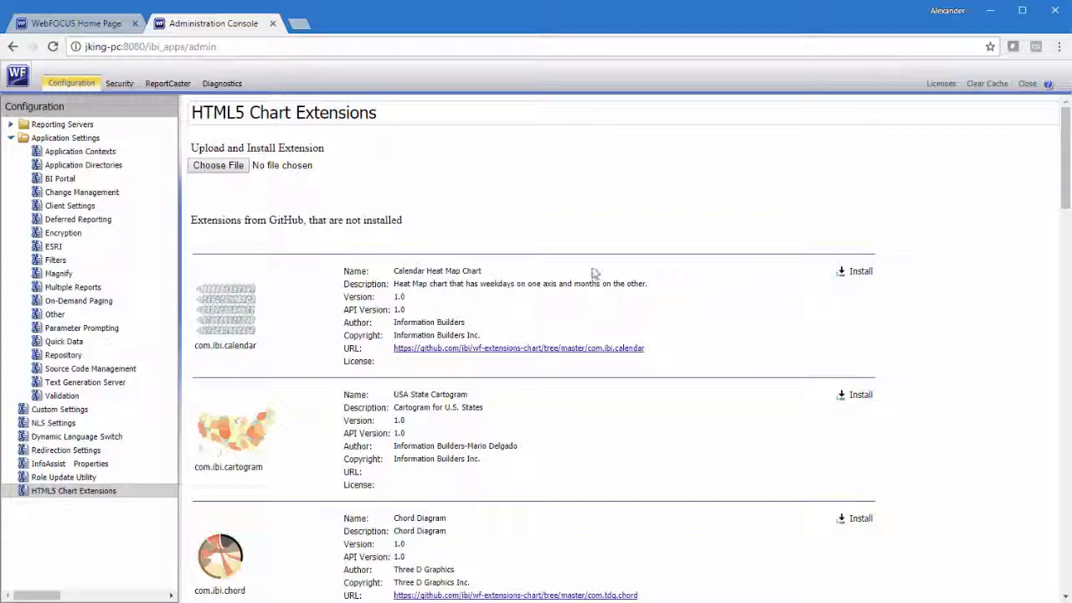
pyautogui.click(241, 167)
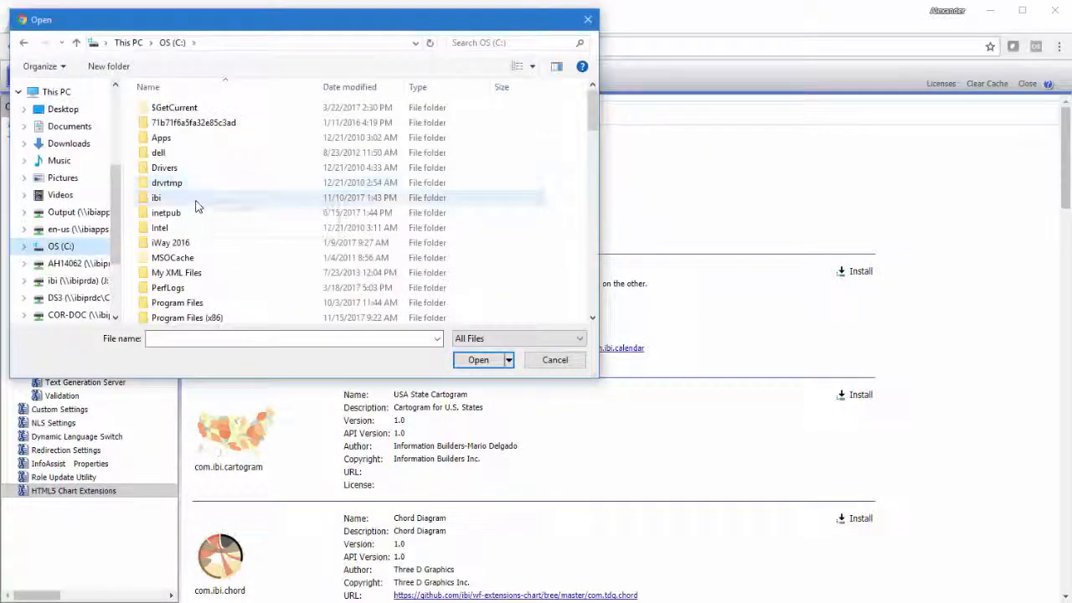
pyautogui.doubleClick(206, 198)
pyautogui.scroll(-5, 210, 206)
pyautogui.doubleClick(196, 316)
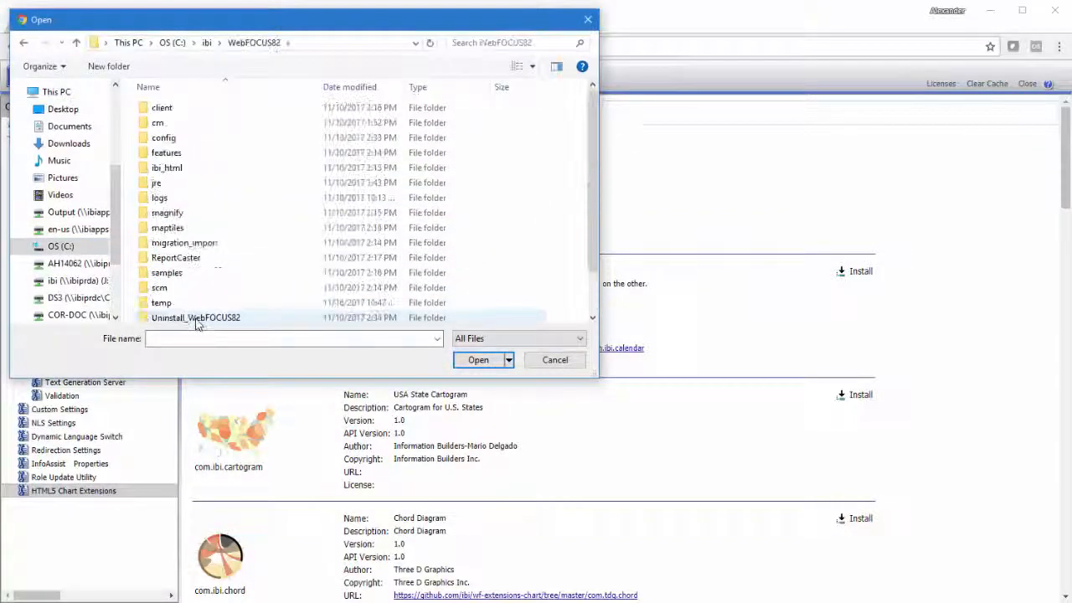
pyautogui.click(196, 139)
pyautogui.doubleClick(195, 138)
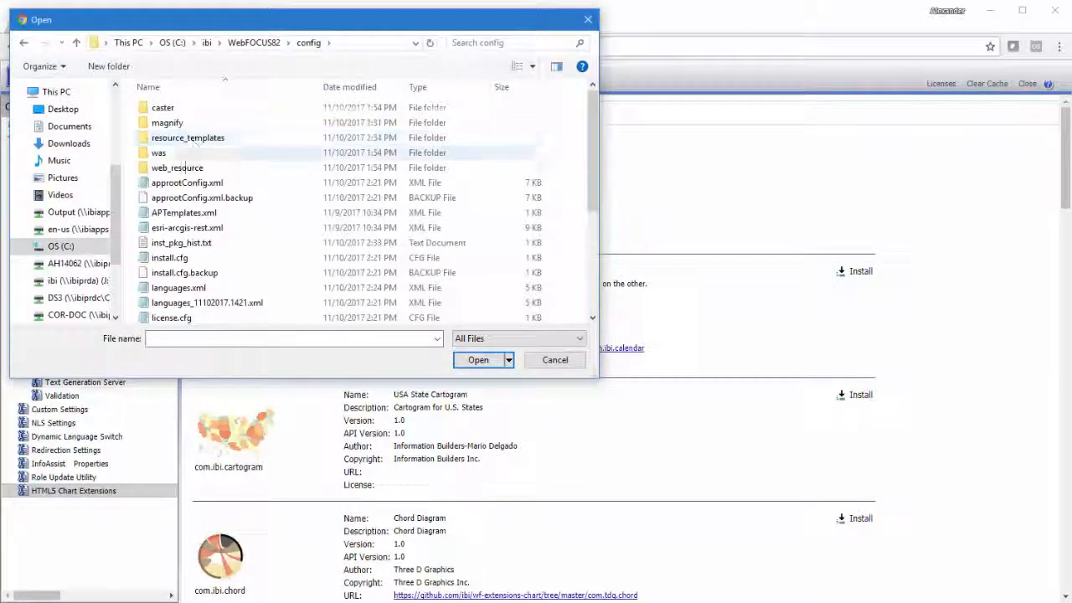
pyautogui.doubleClick(180, 168)
pyautogui.doubleClick(187, 126)
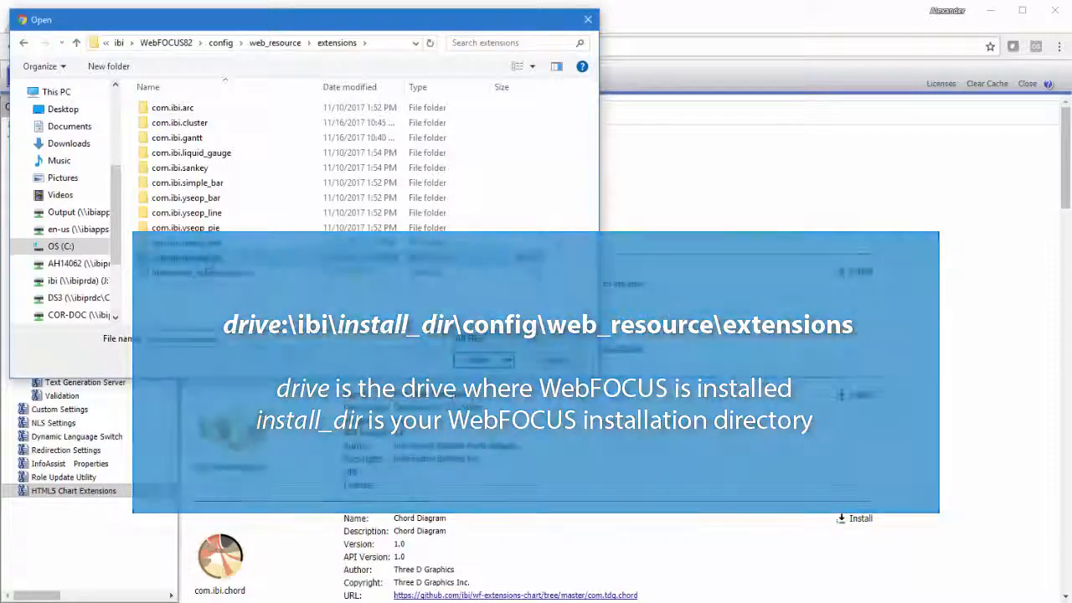
pyautogui.click(208, 263)
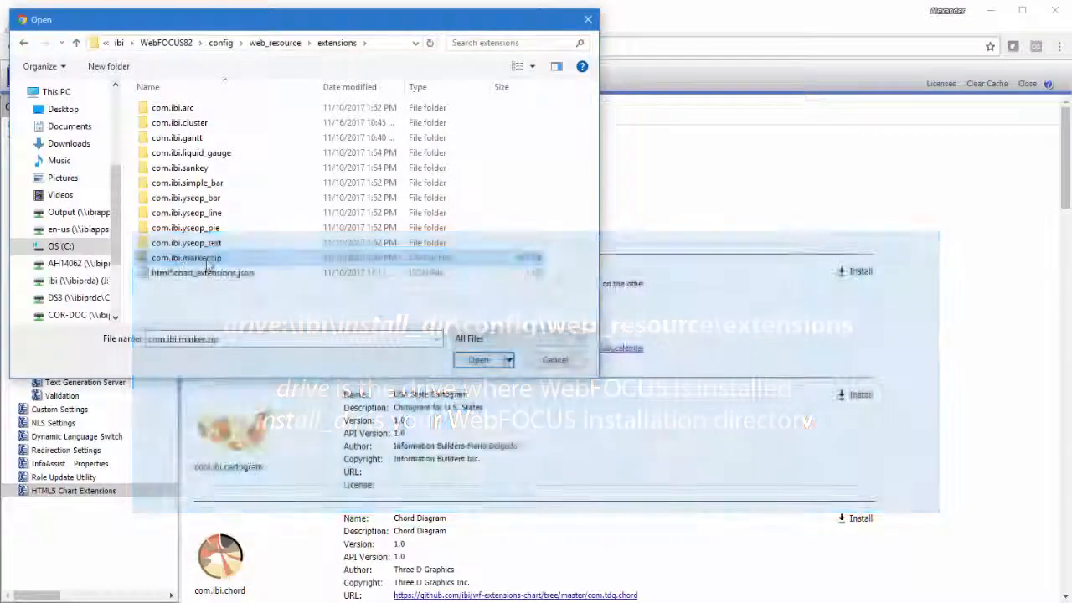
pyautogui.click(475, 362)
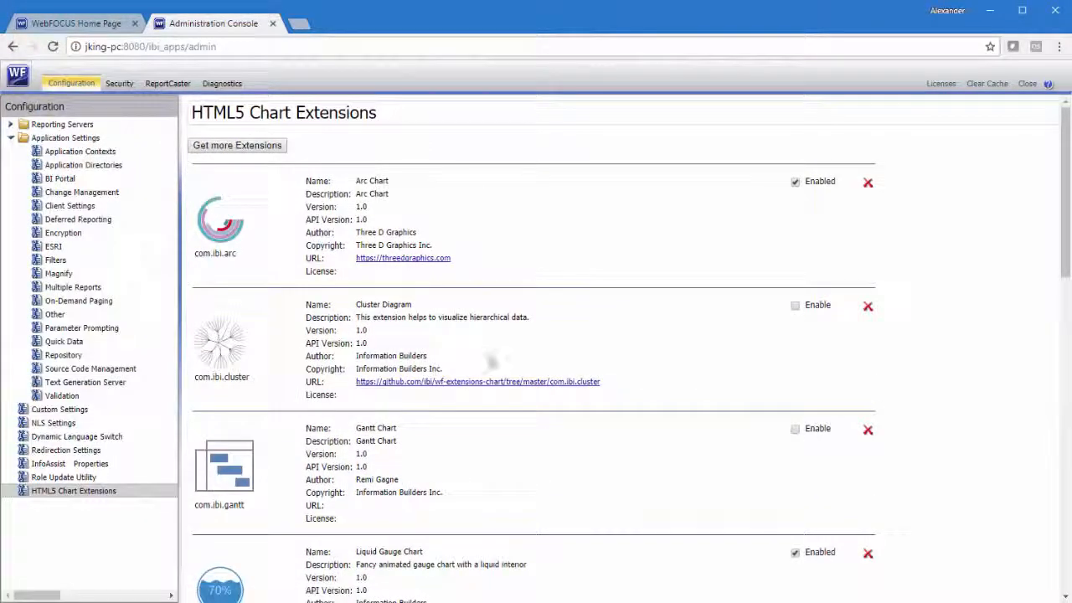
# - Permanently delete the Marker Chart extension from the installed extensions
pyautogui.moveTo(1062, 221); pyautogui.dragTo(1037, 325)
pyautogui.scroll(-1, 1037, 325)
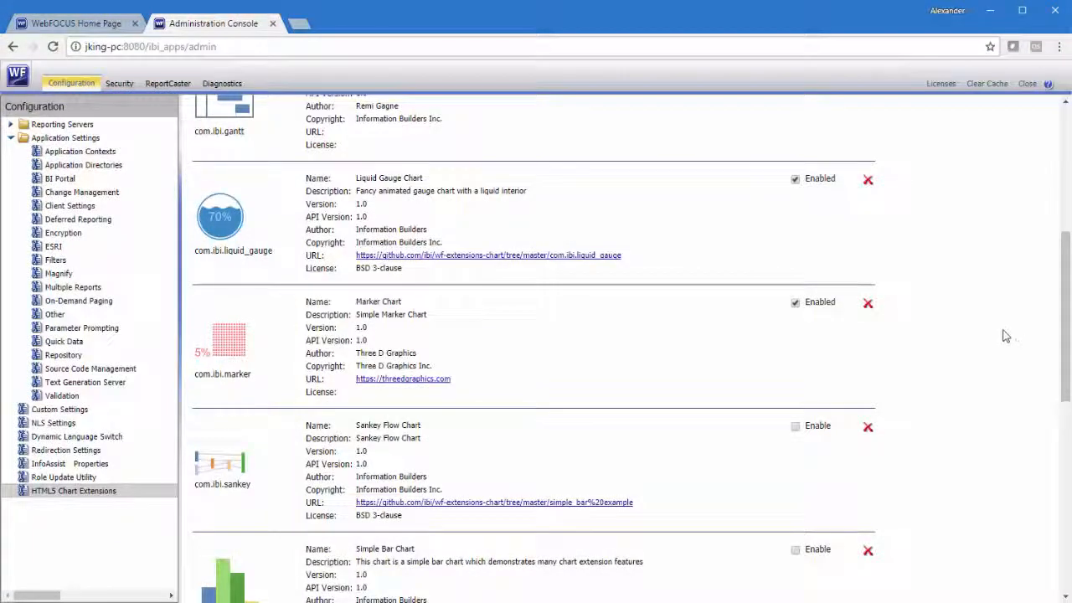
pyautogui.click(867, 305)
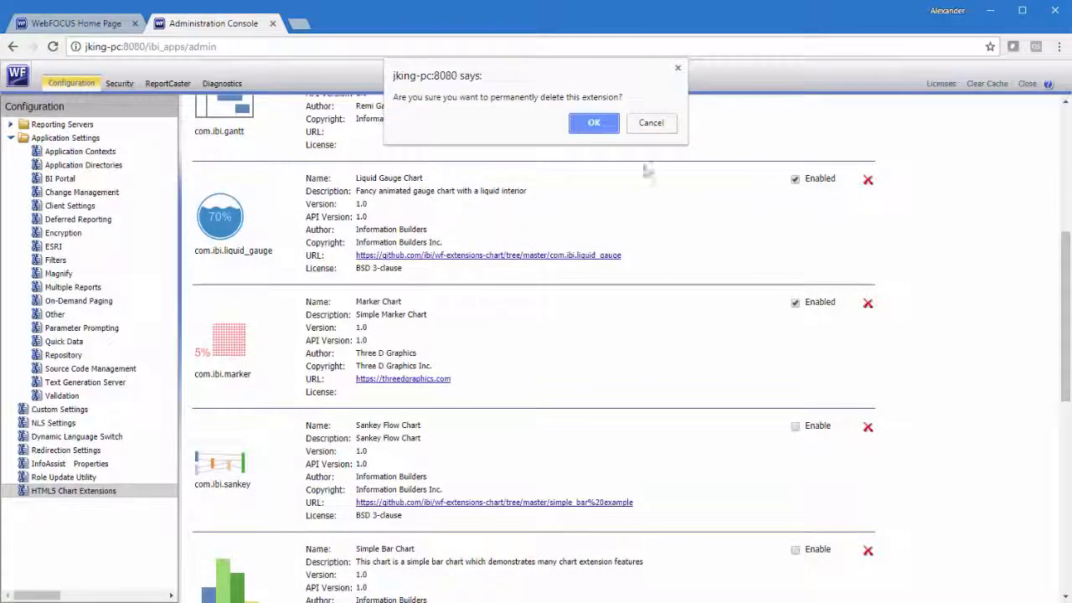
pyautogui.click(594, 123)
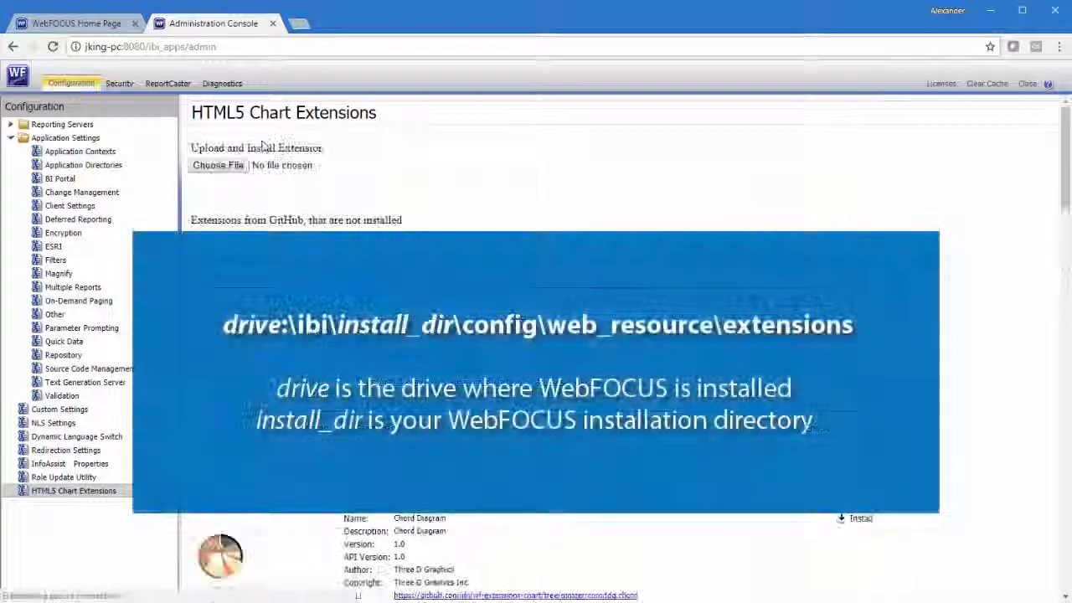
# - Look through the list of GitHub extensions that are not installed
pyautogui.scroll(-10, 461, 209)
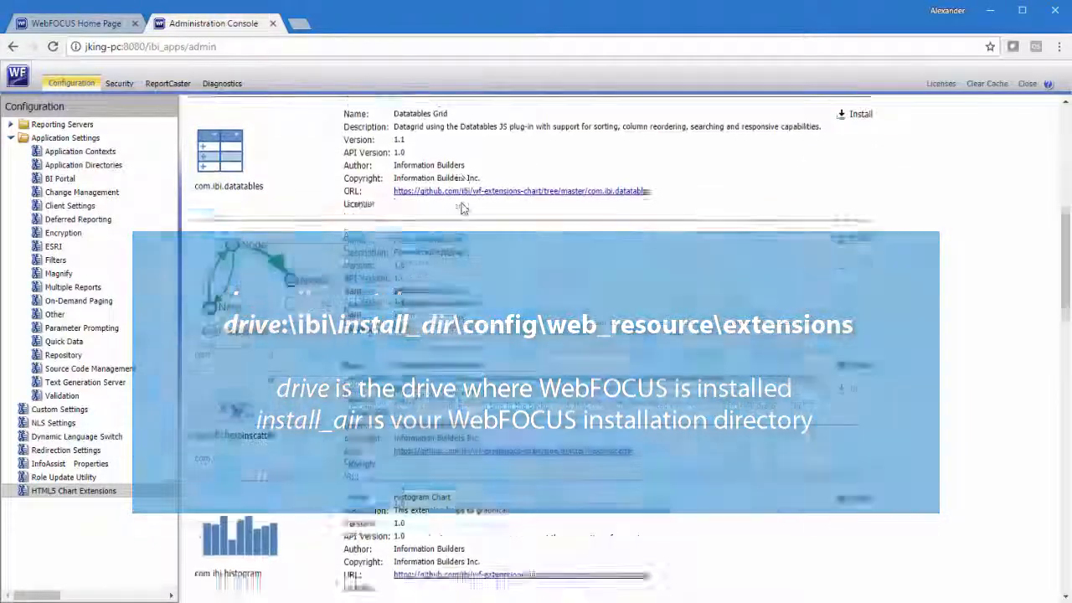
pyautogui.scroll(-3, 462, 208)
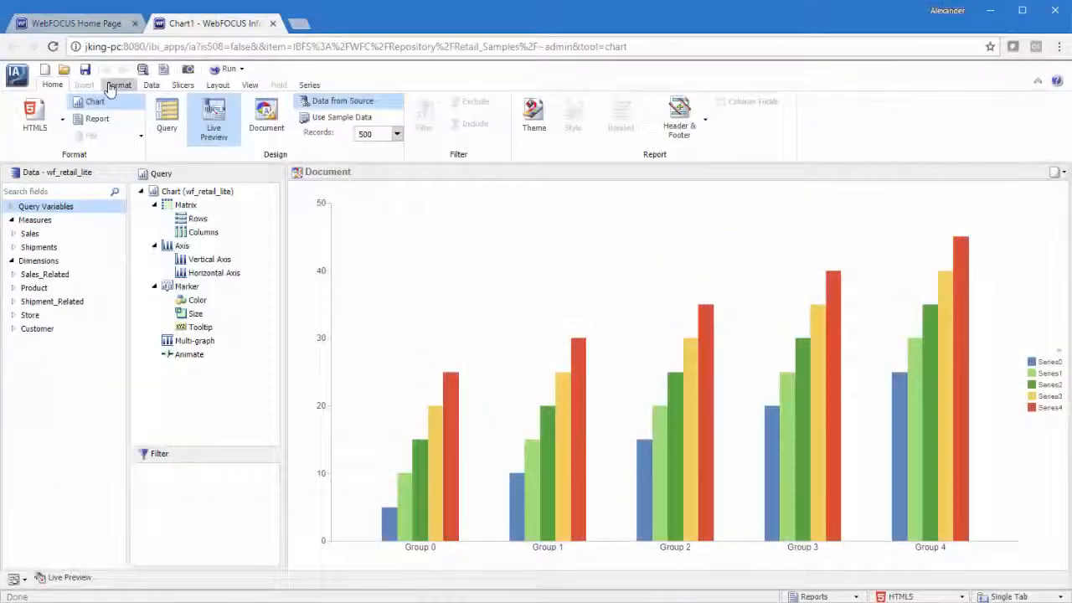
# - Change the chart type to the Sunburst Chart from the HTML5 extension charts
pyautogui.click(112, 88)
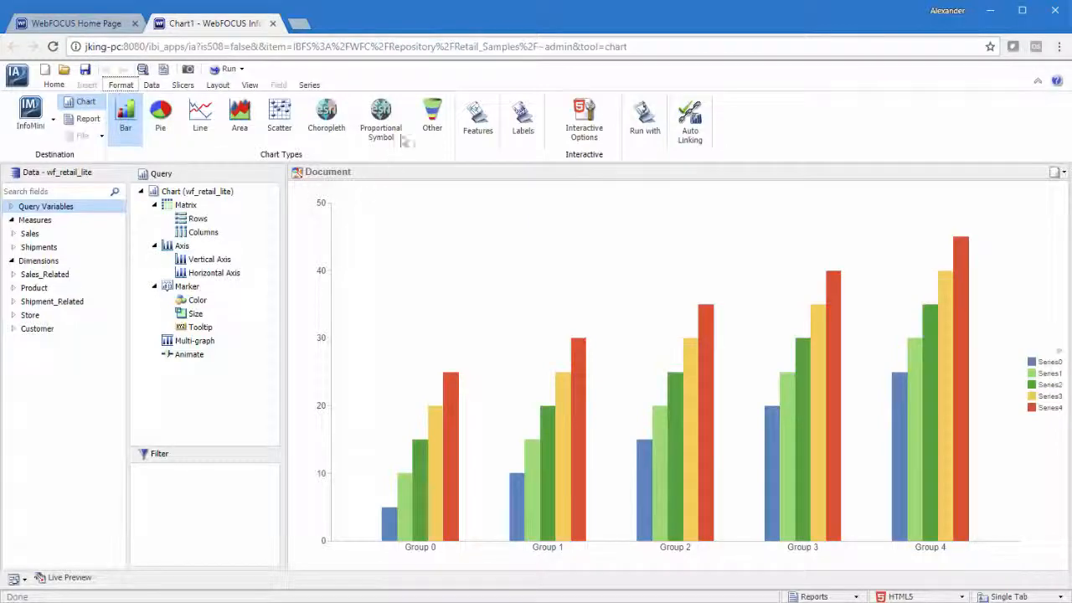
pyautogui.click(432, 121)
pyautogui.click(393, 463)
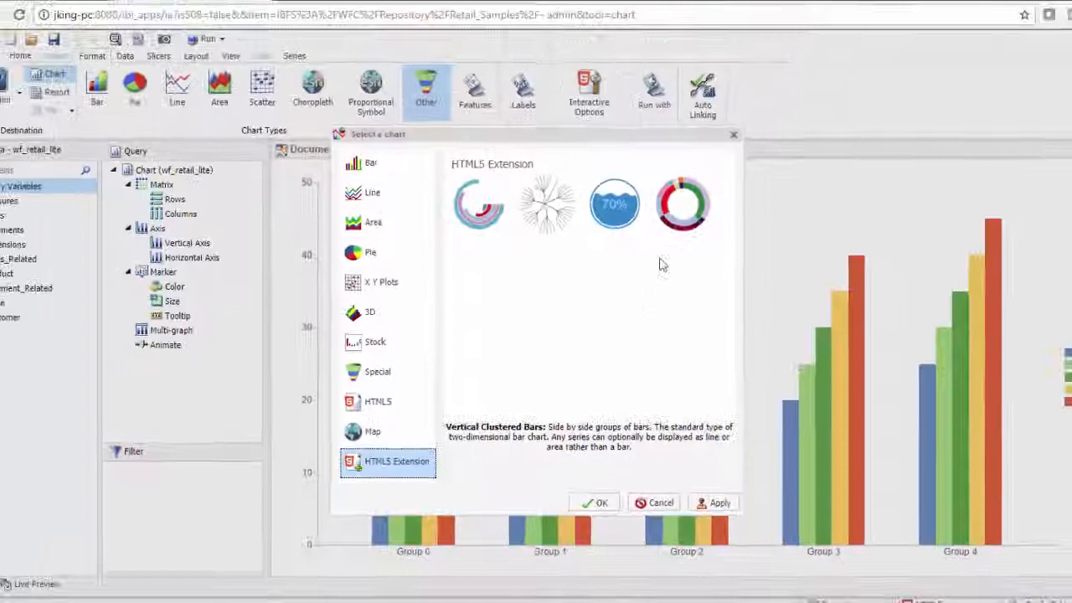
pyautogui.click(704, 165)
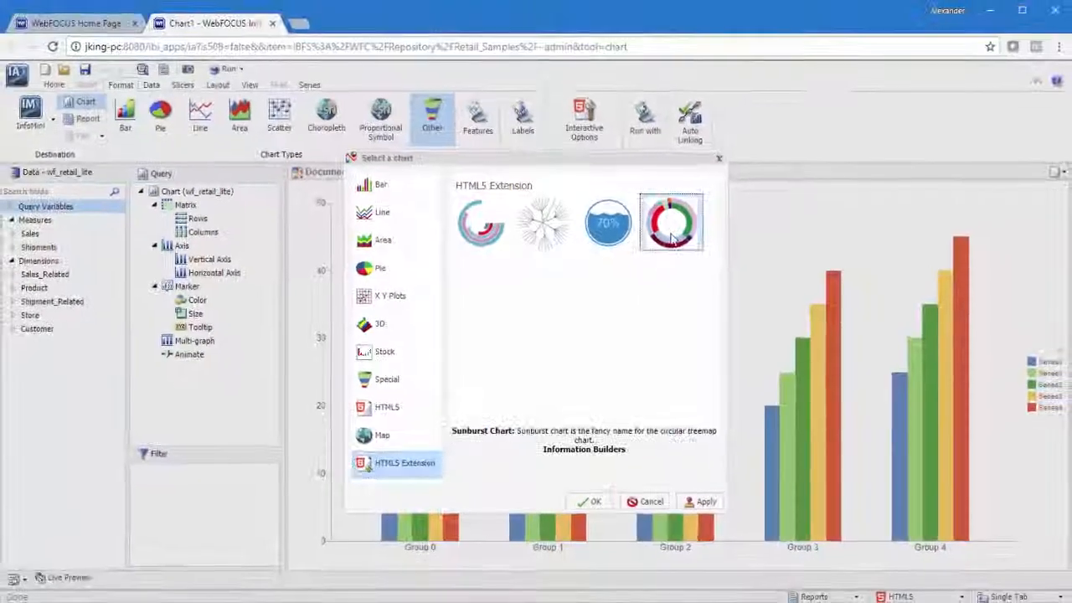
pyautogui.click(595, 503)
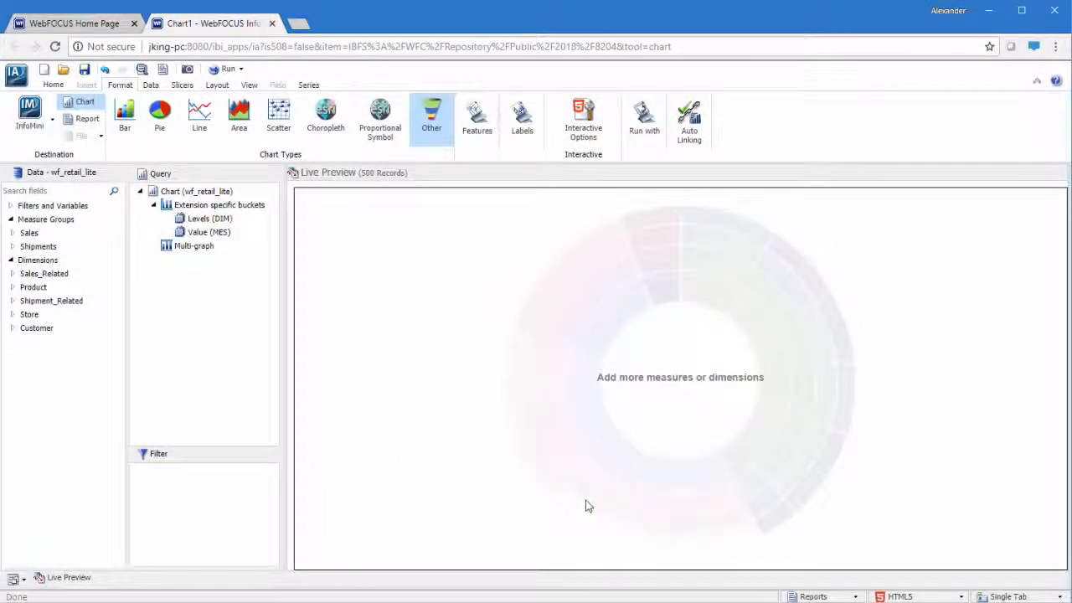
# - Add Product,Category, Product,Subcategory and Model as the sunburst chart's Levels, and the Sales measure Revenue as its Value
pyautogui.doubleClick(37, 287)
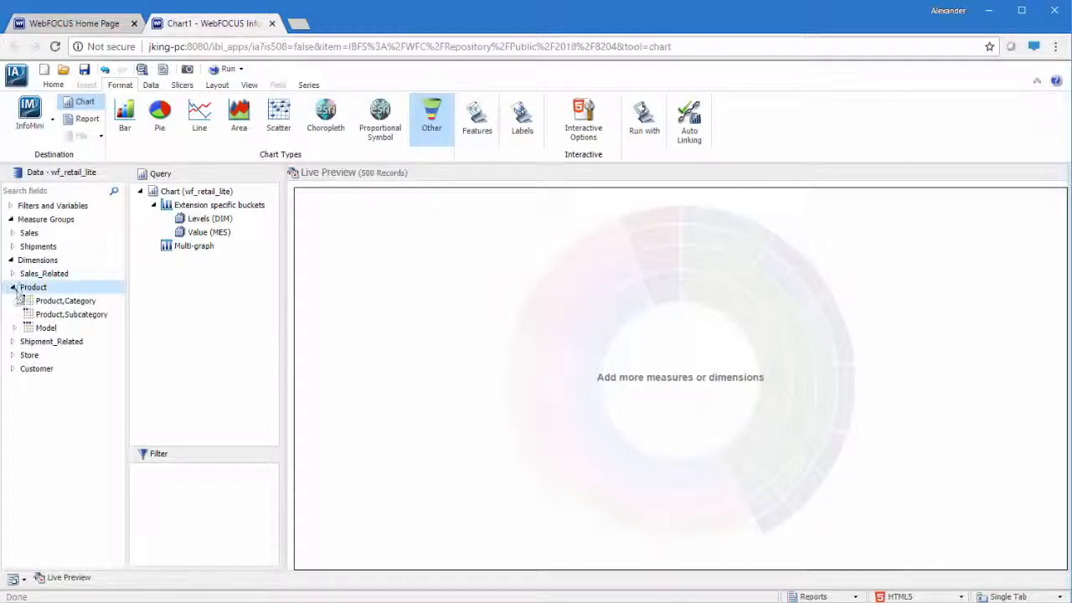
pyautogui.moveTo(131, 284); pyautogui.dragTo(205, 220)
pyautogui.moveTo(95, 321); pyautogui.dragTo(209, 239)
pyautogui.moveTo(52, 328); pyautogui.dragTo(231, 256)
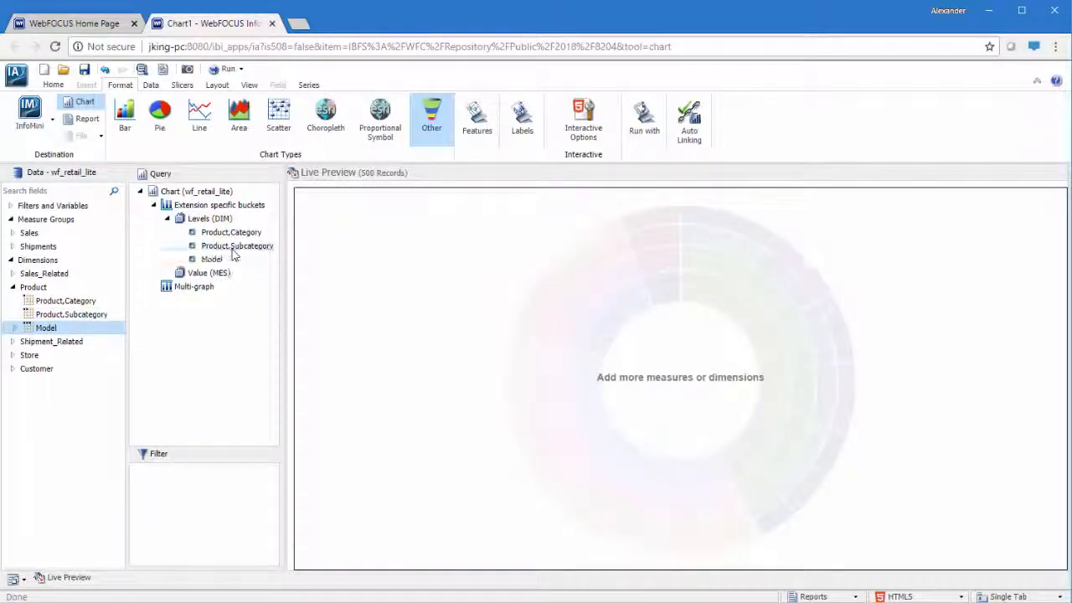
pyautogui.click(13, 233)
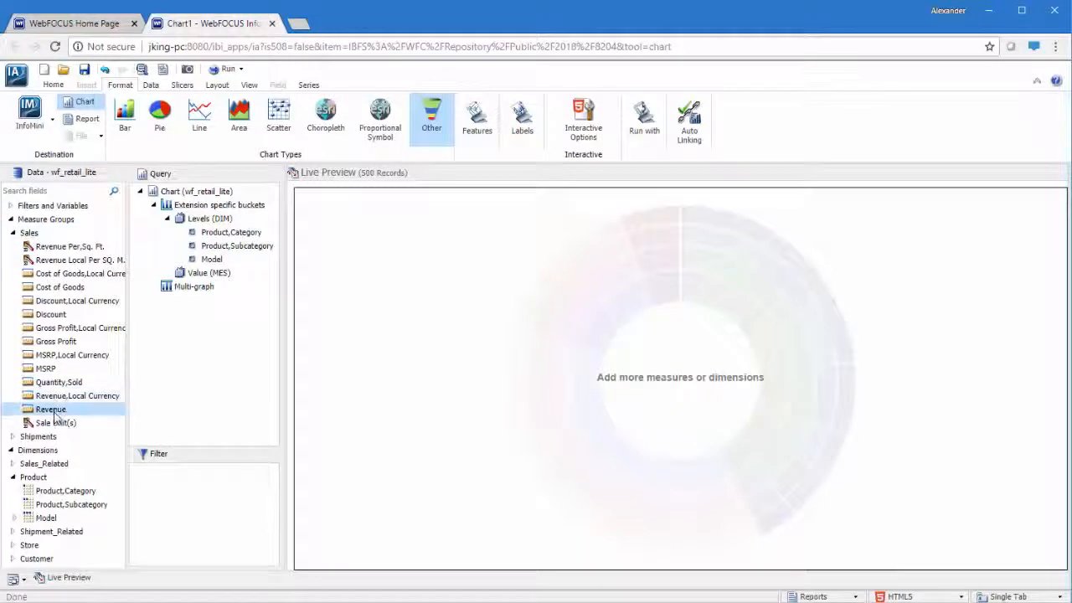
pyautogui.moveTo(55, 416); pyautogui.dragTo(208, 280)
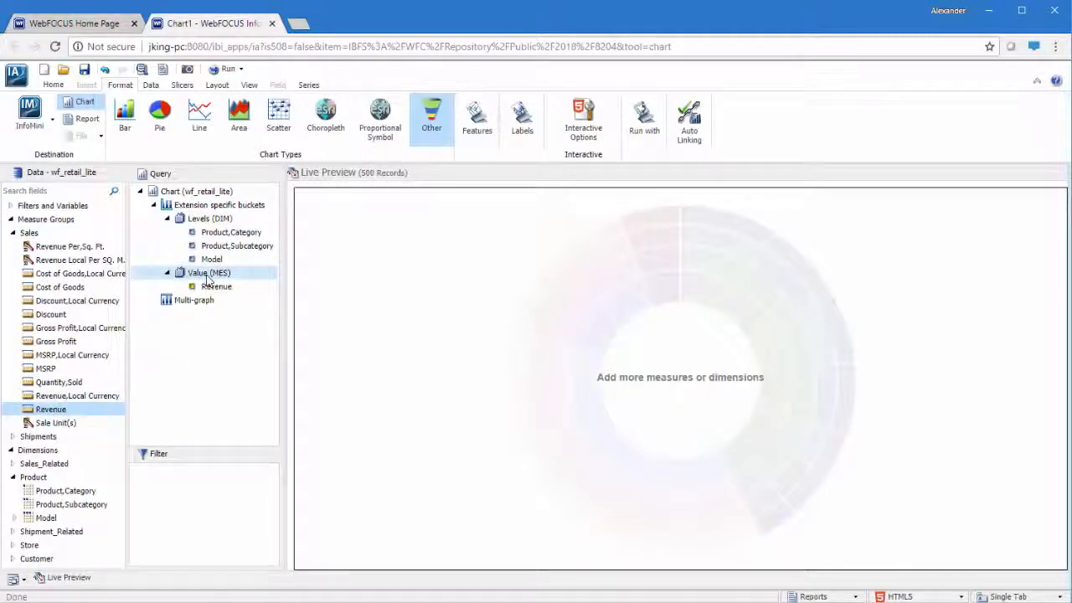